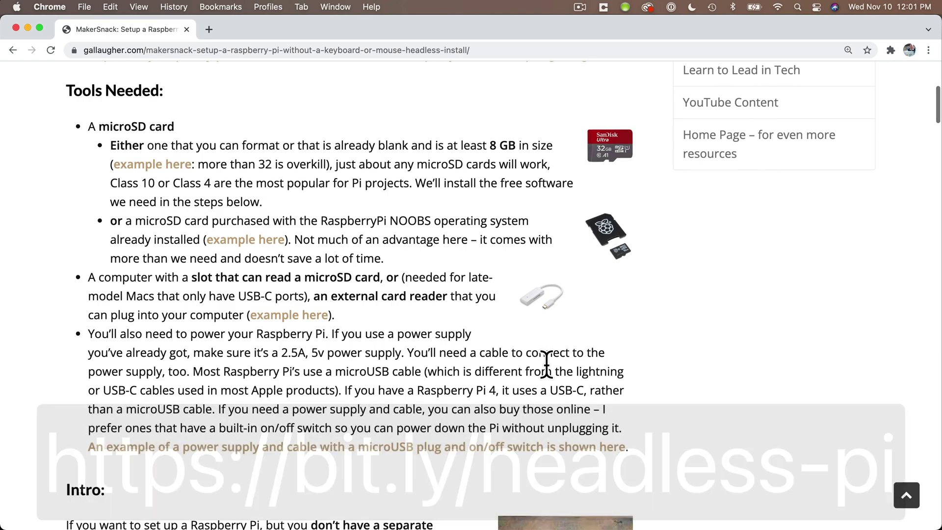
Skim the headless install guide from the tools list down to the ssh key and login instructions
scroll(546, 363, "down", 15)
scroll(546, 364, "down", 20)
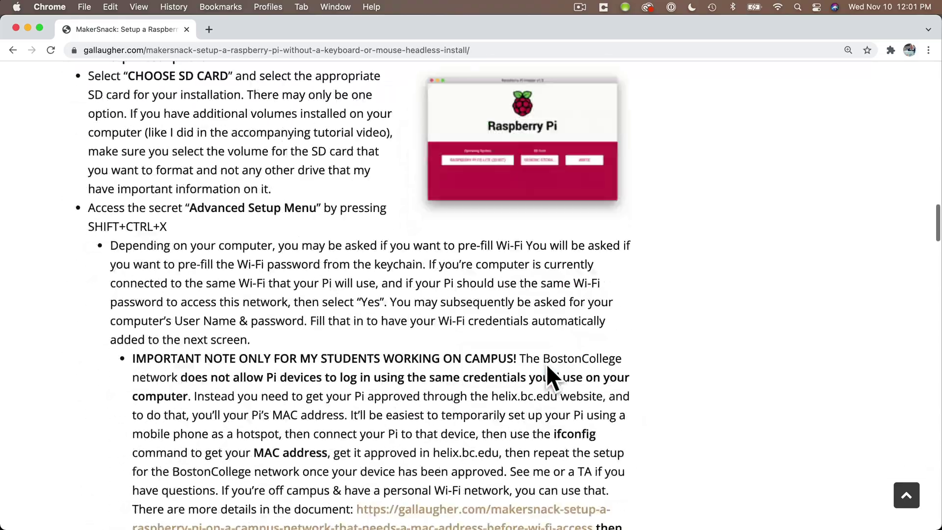
scroll(546, 363, "down", 12)
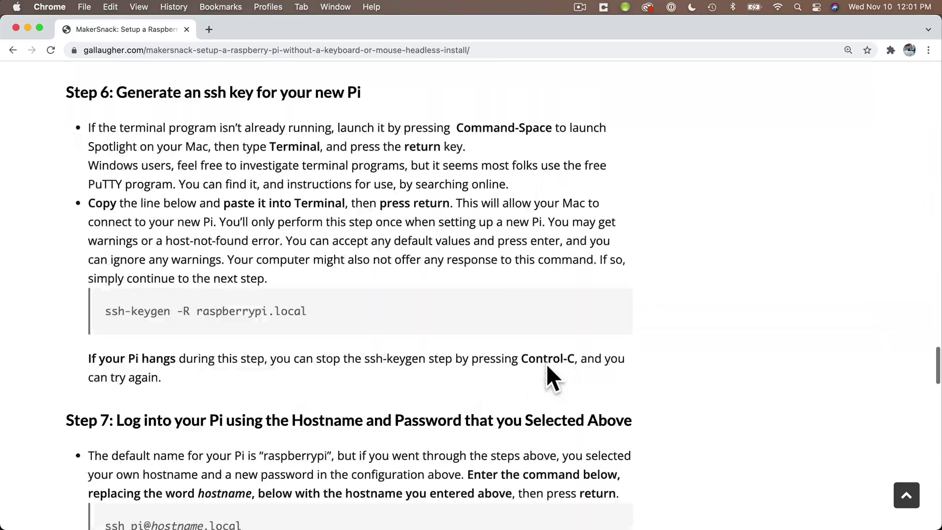
scroll(309, 270, "down", 4)
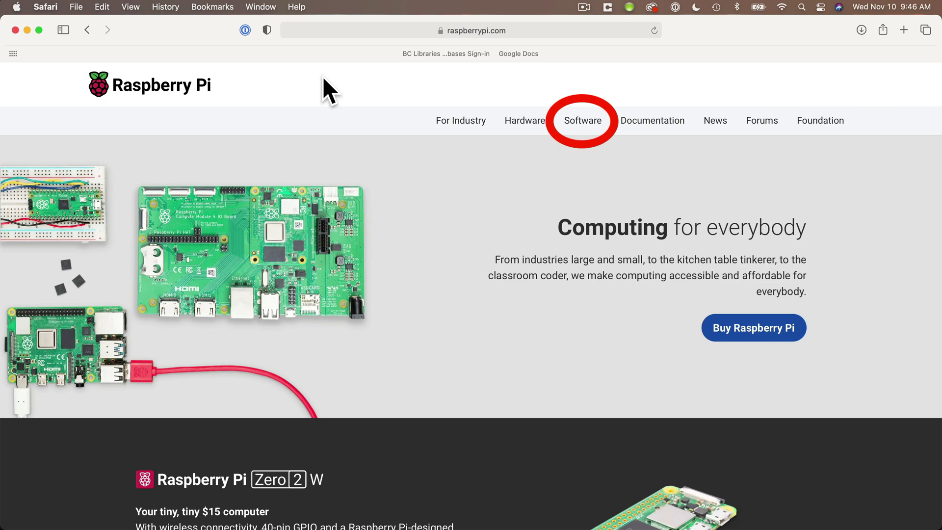
Download Raspberry Pi Imager for macOS from the raspberrypi.com software page, saving imager_1.6.2.dmg to the Desktop
left_click(584, 131)
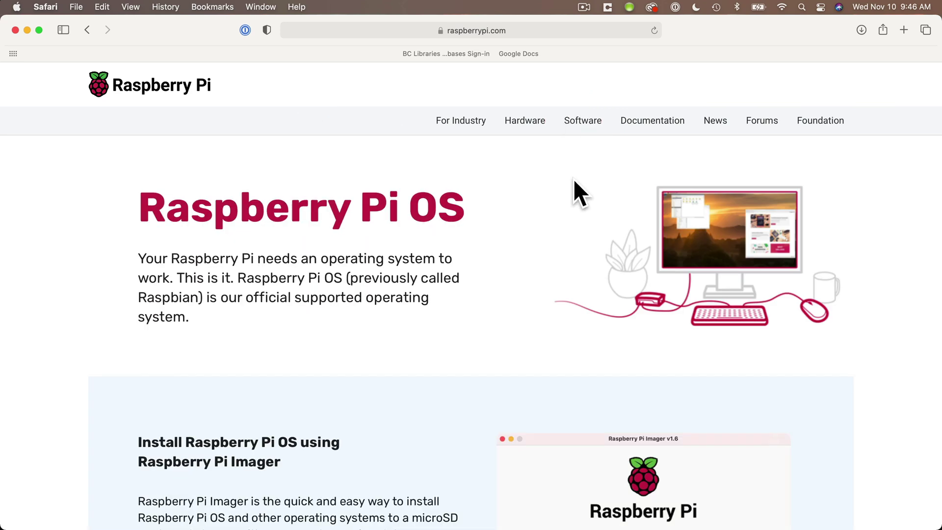
scroll(467, 307, "down", 6)
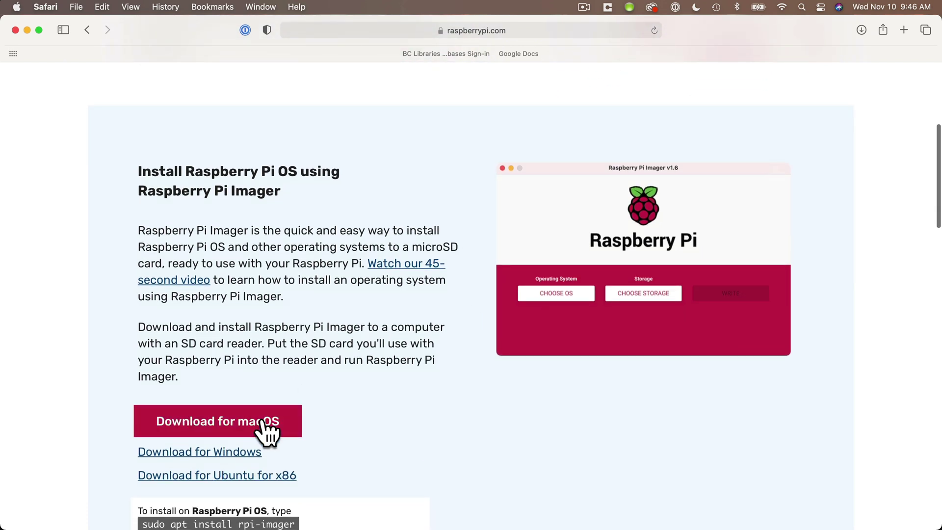
left_click(262, 422)
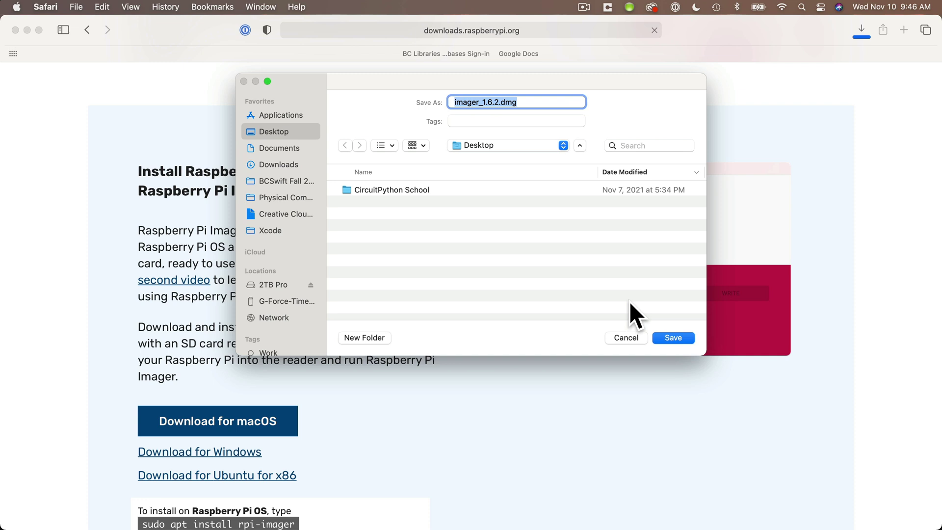
left_click(675, 338)
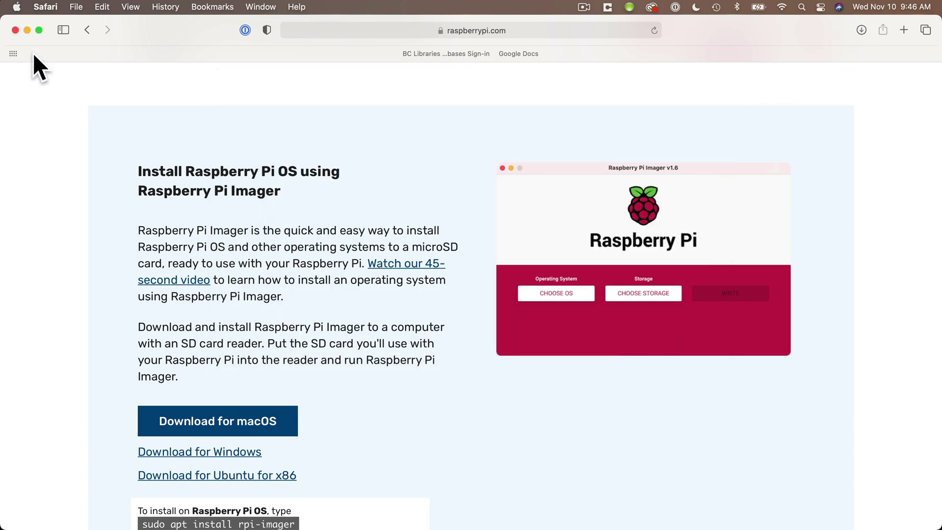
Install Raspberry Pi Imager into Applications from imager_1.6.2.dmg on the desktop, and clear away the installer files
left_click(28, 31)
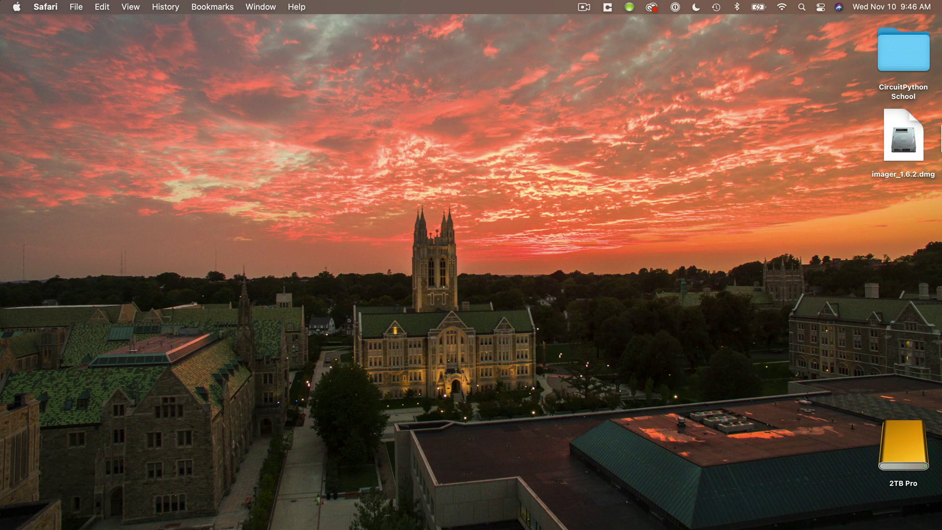
double_click(916, 135)
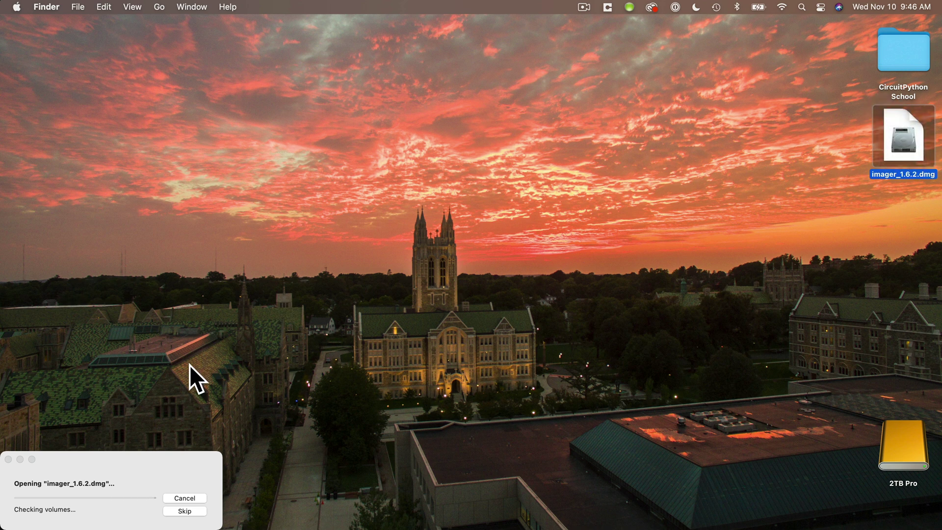
left_click_drag(171, 338, 350, 330)
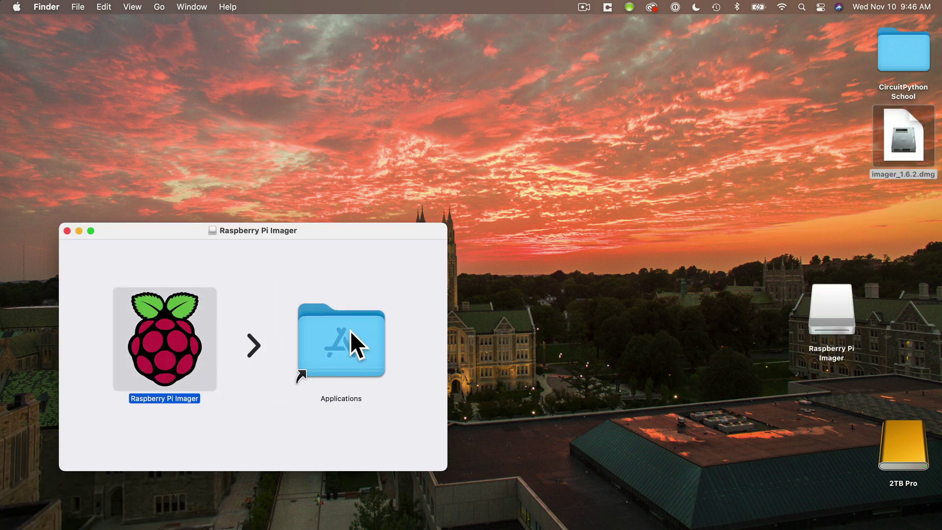
left_click(67, 230)
left_click_drag(804, 116, 918, 515)
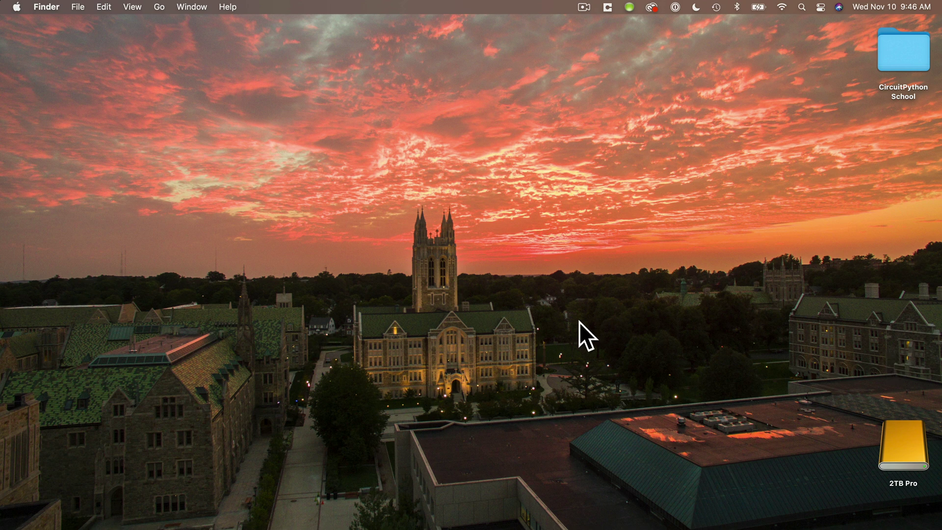
Launch Raspberry Pi Imager and approve opening the downloaded app
key("super+space")
type("rasp")
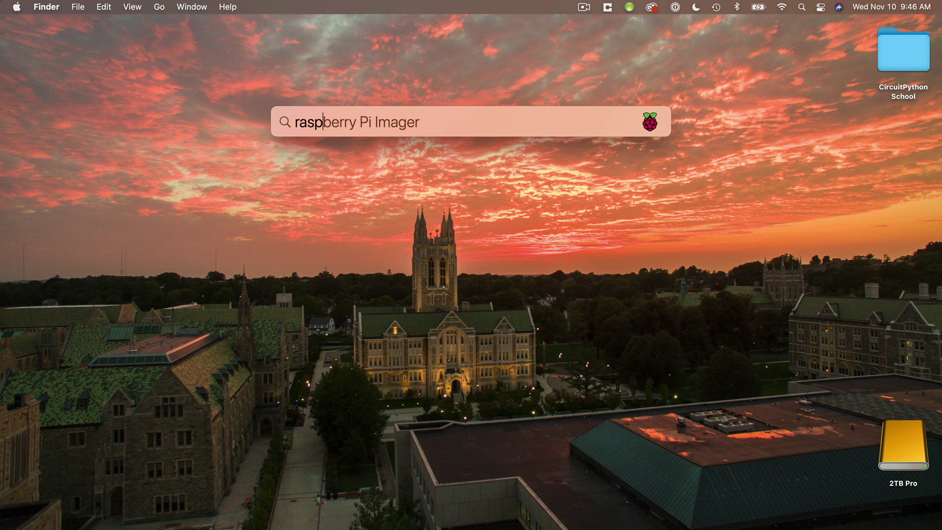
key("Return")
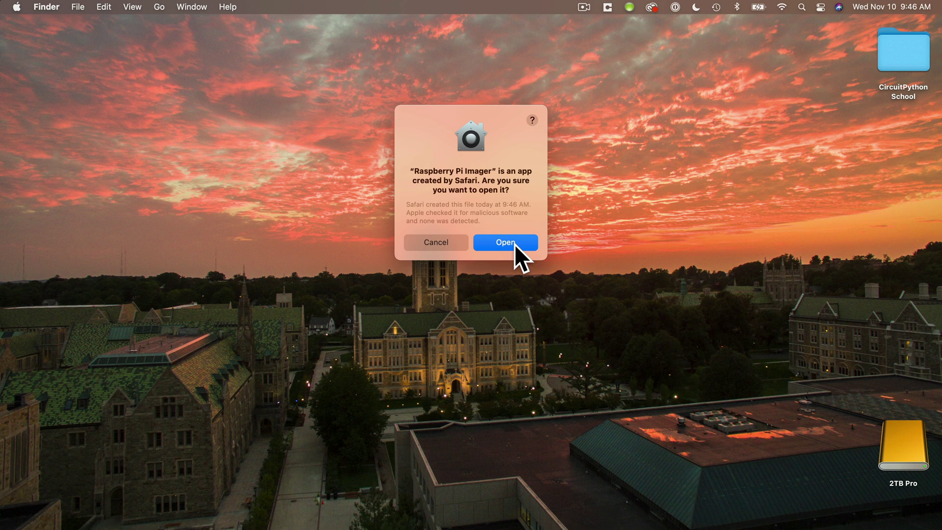
left_click(505, 242)
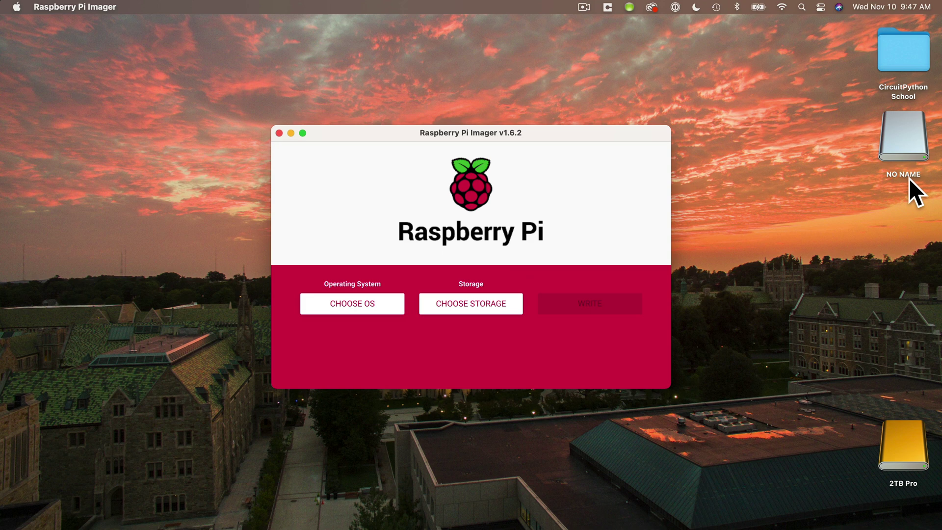
Choose Raspberry Pi OS (32-bit) as operating system and the 31.7 GB Generic MassStorageClass Media as storage
left_click(379, 310)
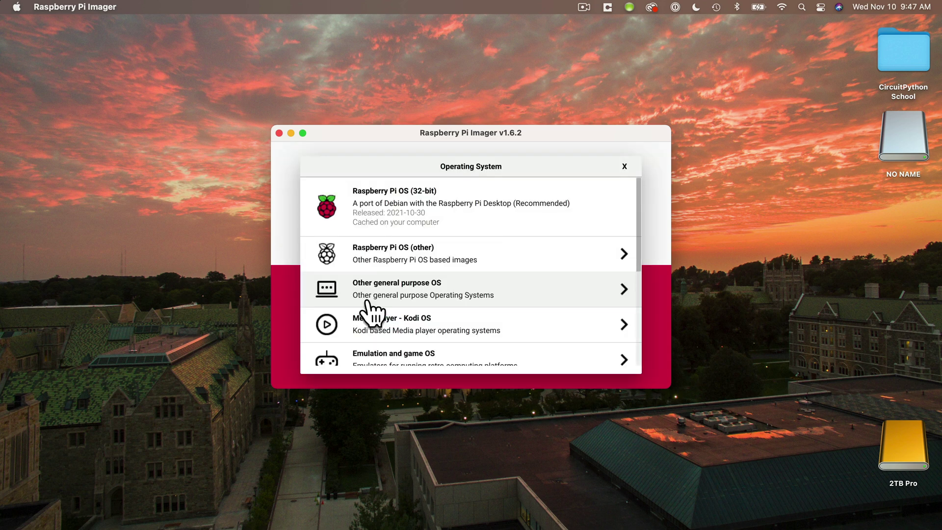
left_click(390, 214)
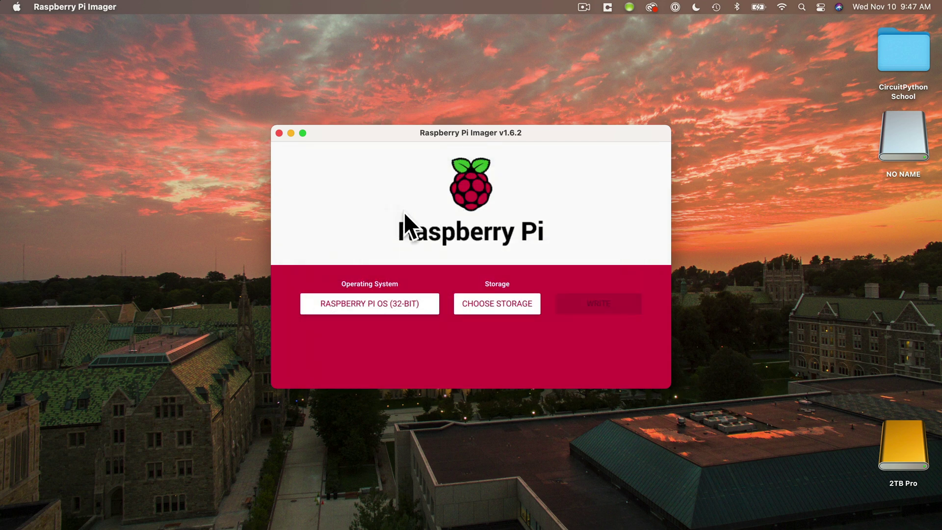
left_click(493, 307)
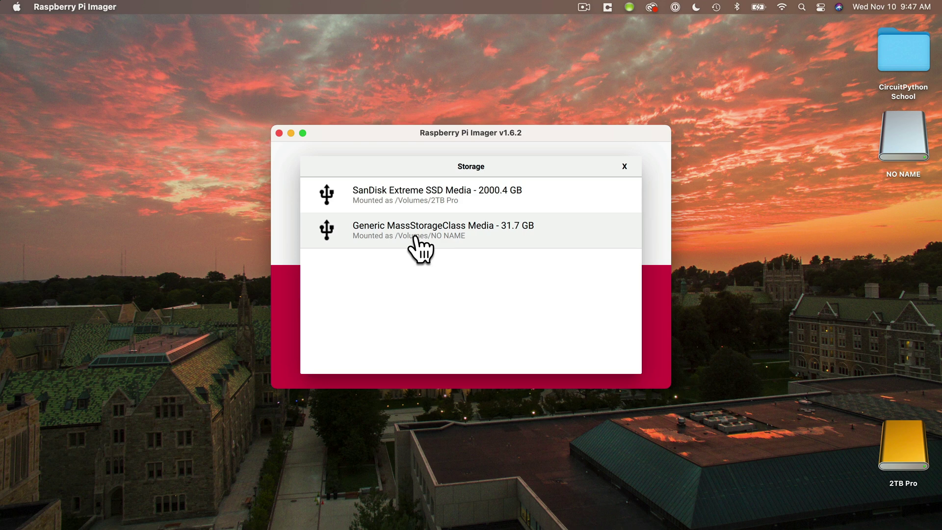
left_click(416, 237)
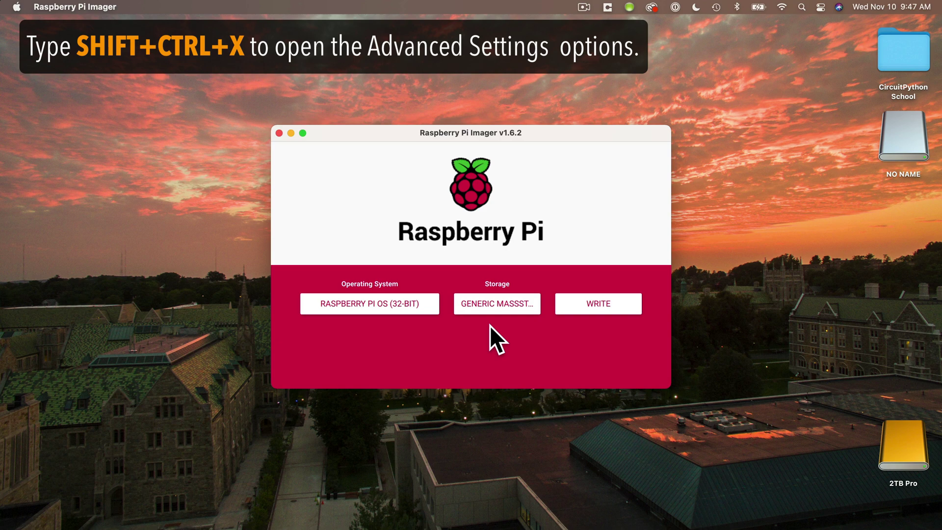
Open the hidden advanced options, agreeing to prefill the wifi password and allowing access to the system keychain
key("ctrl+shift+x")
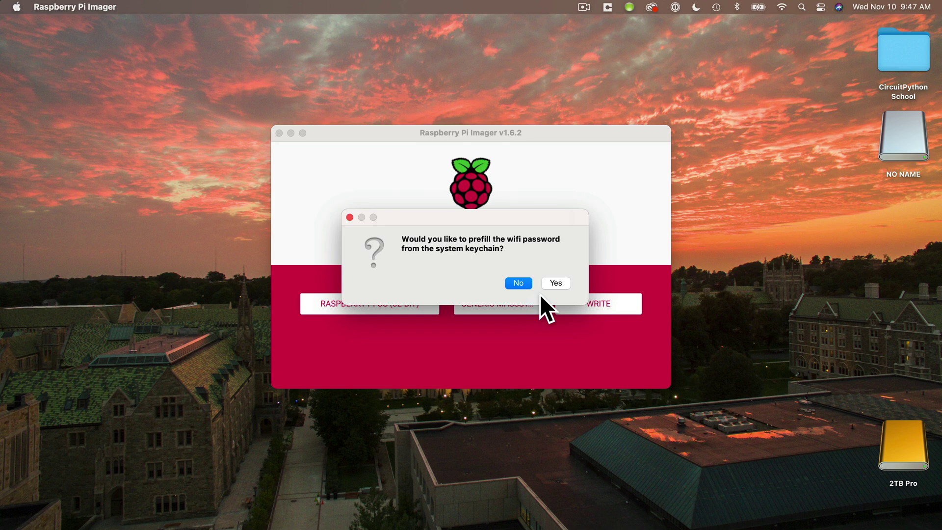
left_click(548, 283)
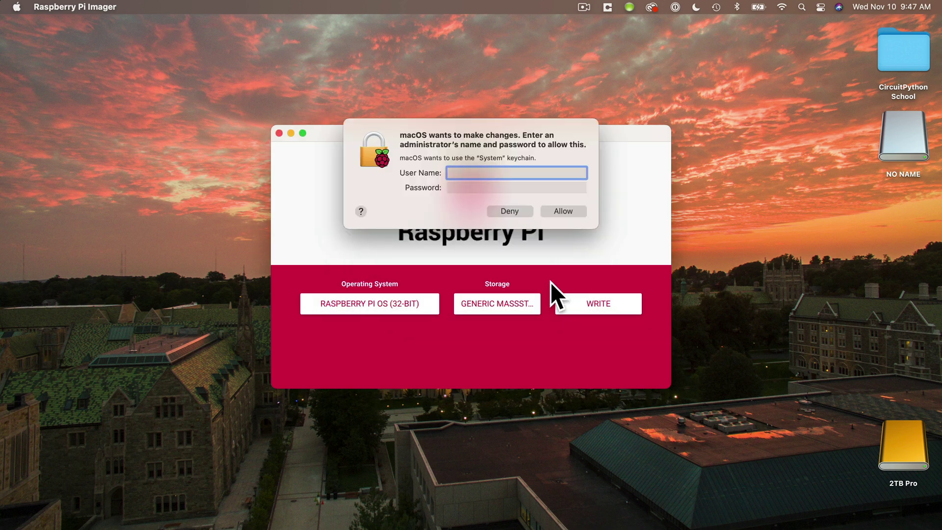
left_click(581, 213)
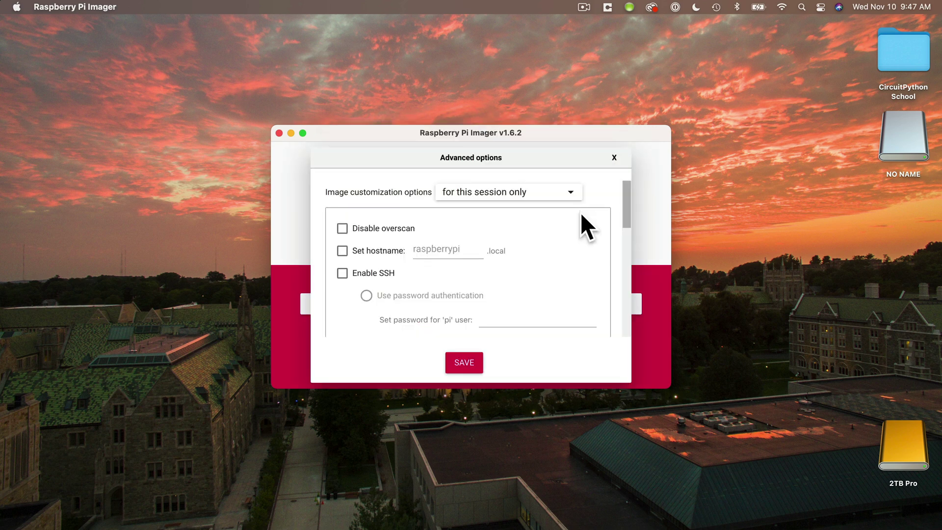
Keep the image customization for this session only and set a custom hostname of profgpi
left_click(526, 191)
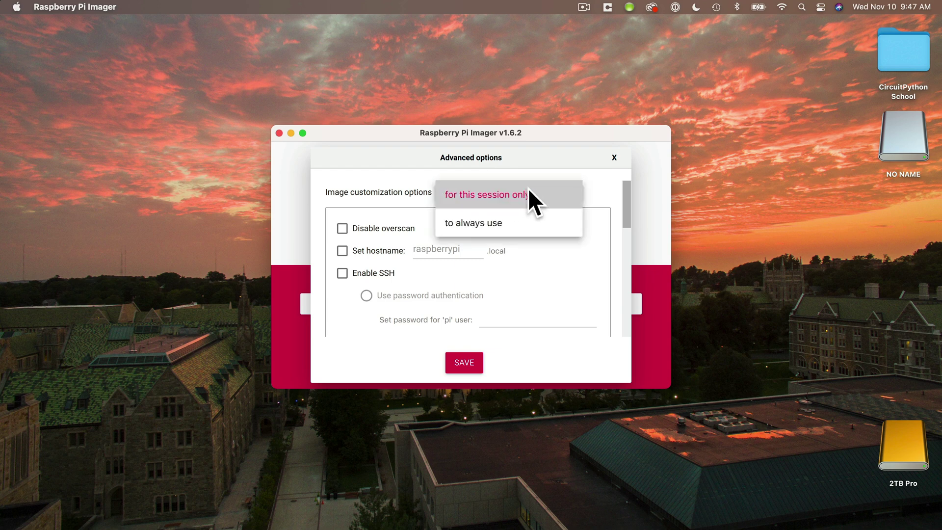
left_click(606, 185)
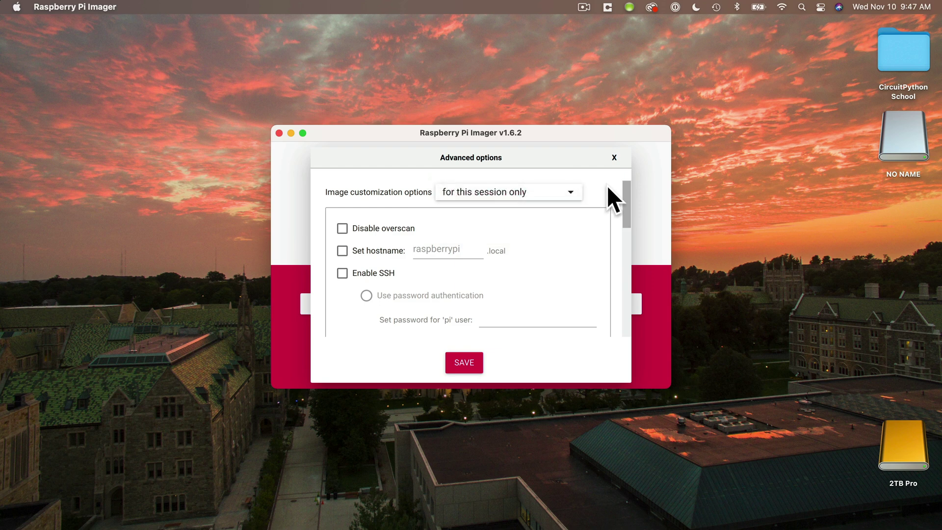
left_click(376, 251)
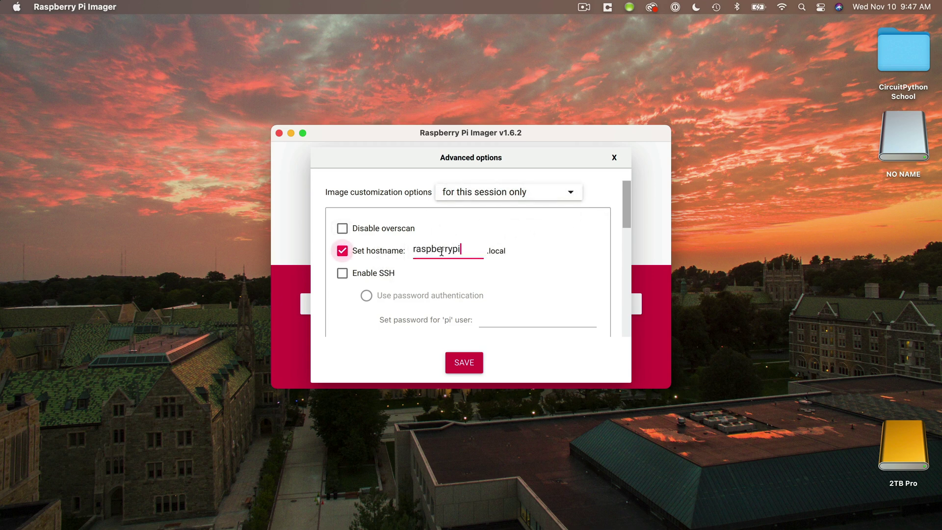
left_click(449, 249)
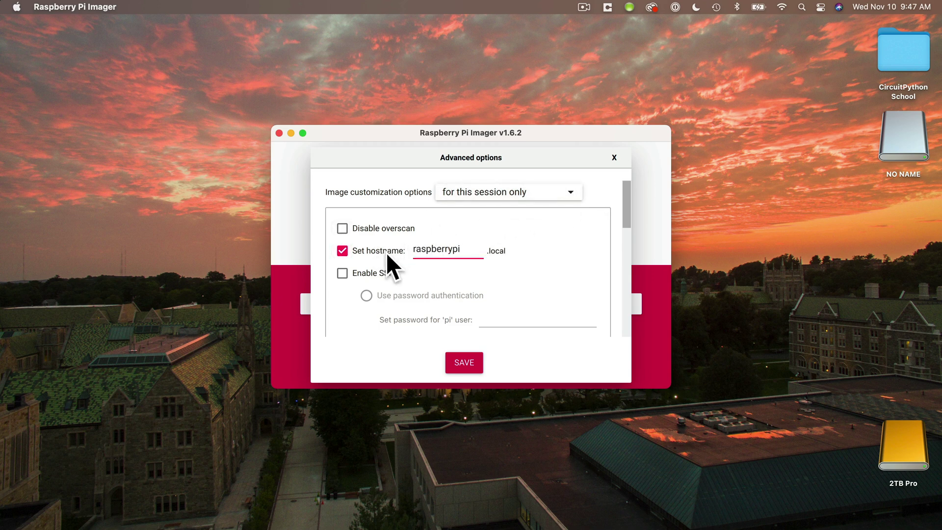
double_click(470, 263)
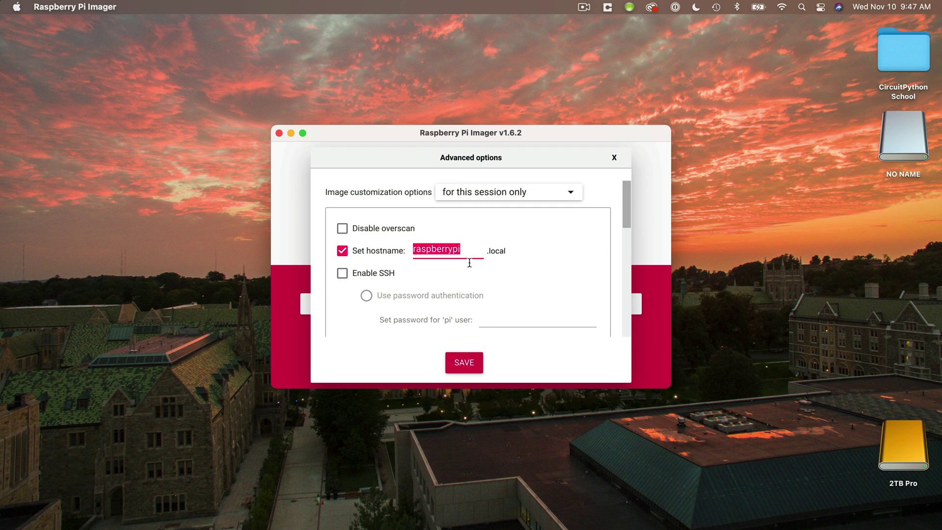
type("profgpi")
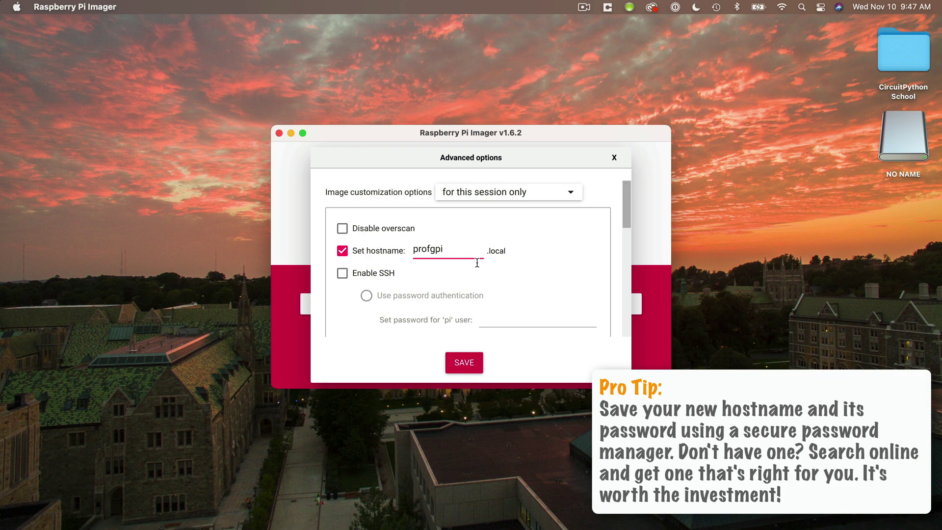
Enable SSH with password authentication and enter a password for the 'pi' user
left_click(368, 272)
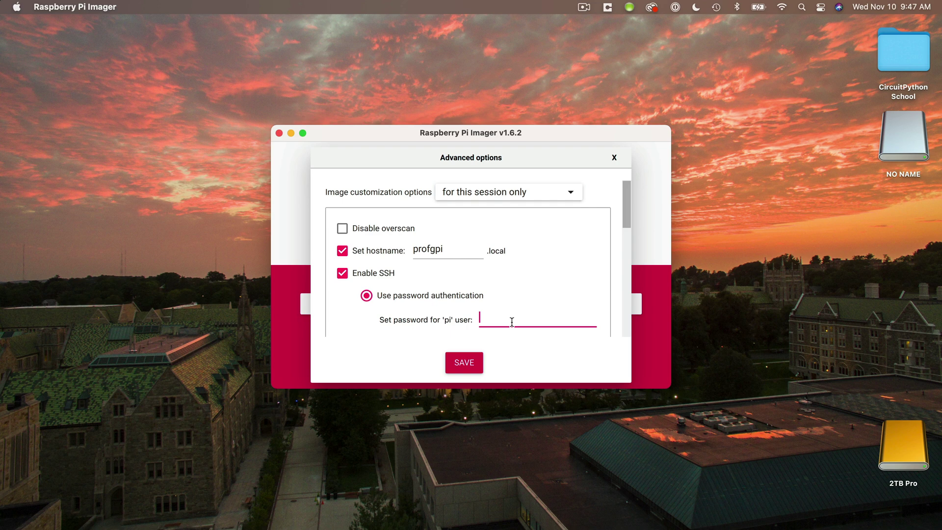
type("**********")
Set the wifi country to US in the wifi configuration
scroll(543, 290, "down", 5)
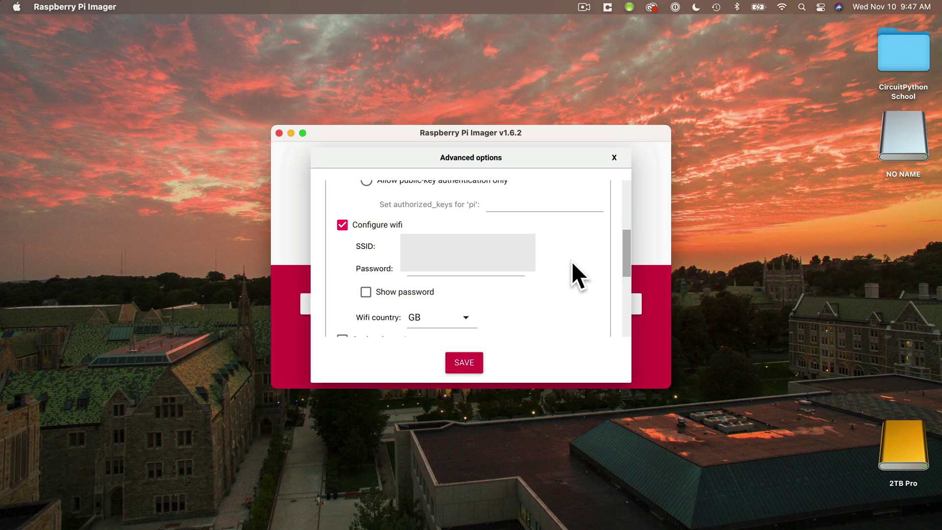
scroll(572, 261, "down", 5)
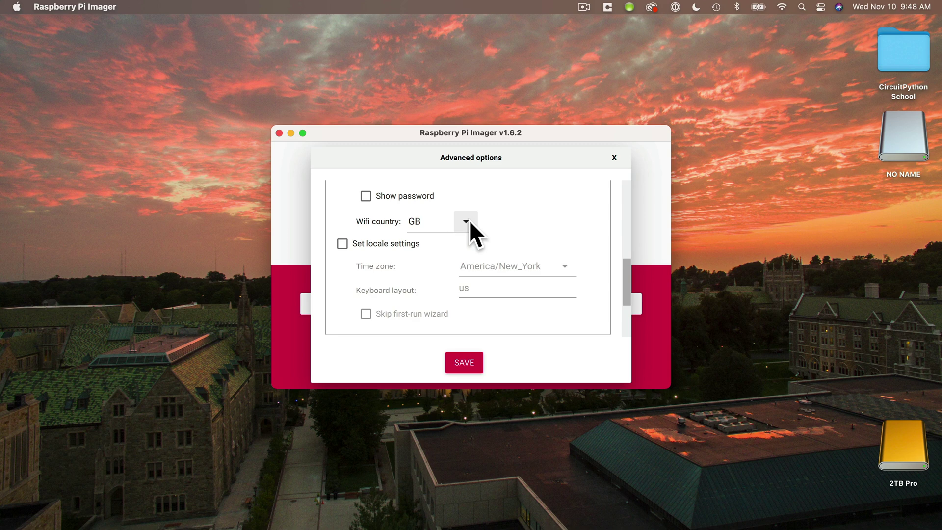
left_click(469, 220)
scroll(464, 293, "down", 15)
scroll(464, 293, "down", 20)
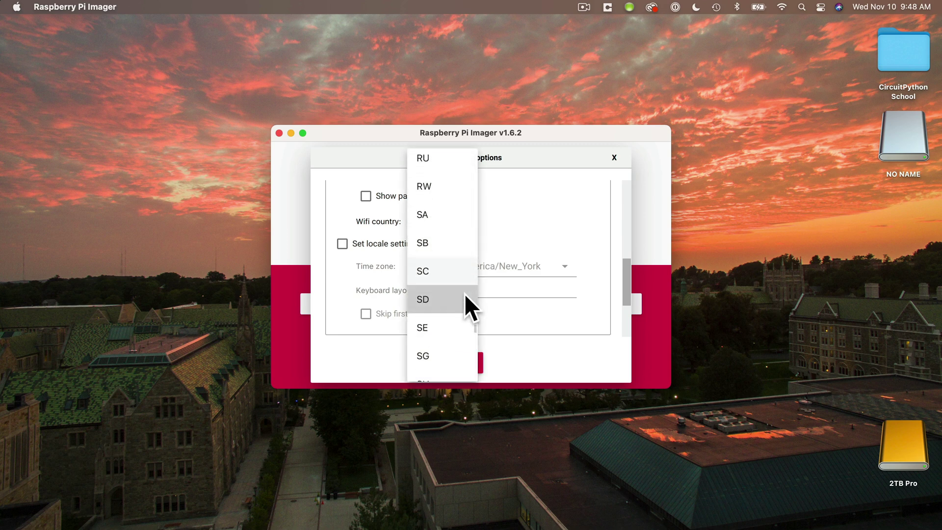
left_click(463, 269)
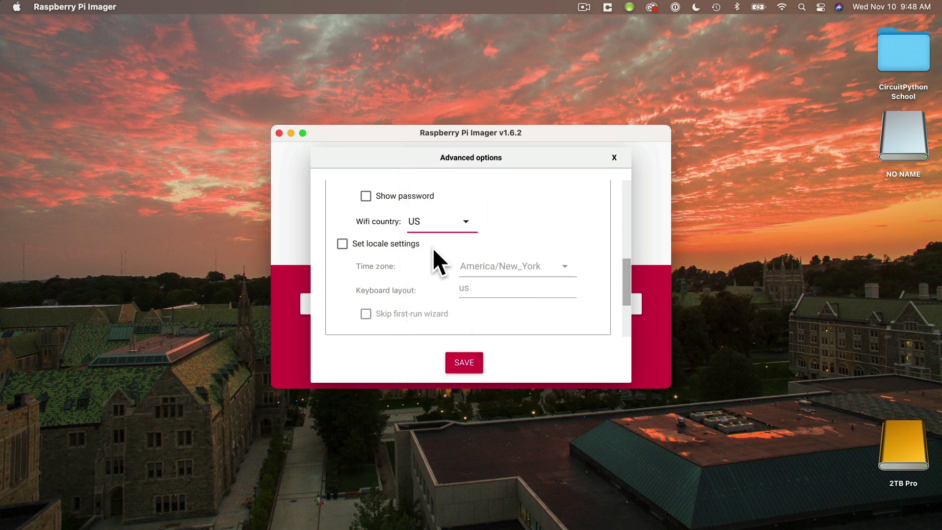
Enable the locale settings, keeping America/New_York as the time zone
left_click(417, 245)
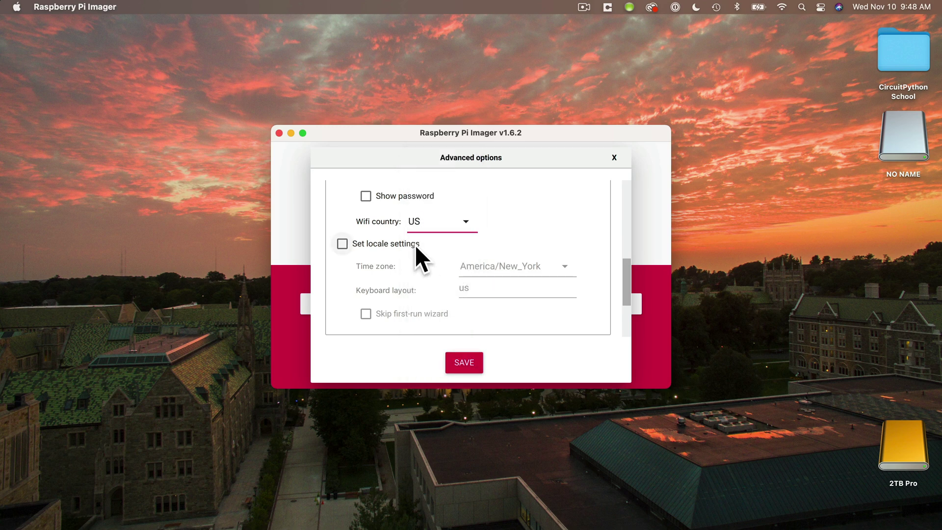
left_click(567, 265)
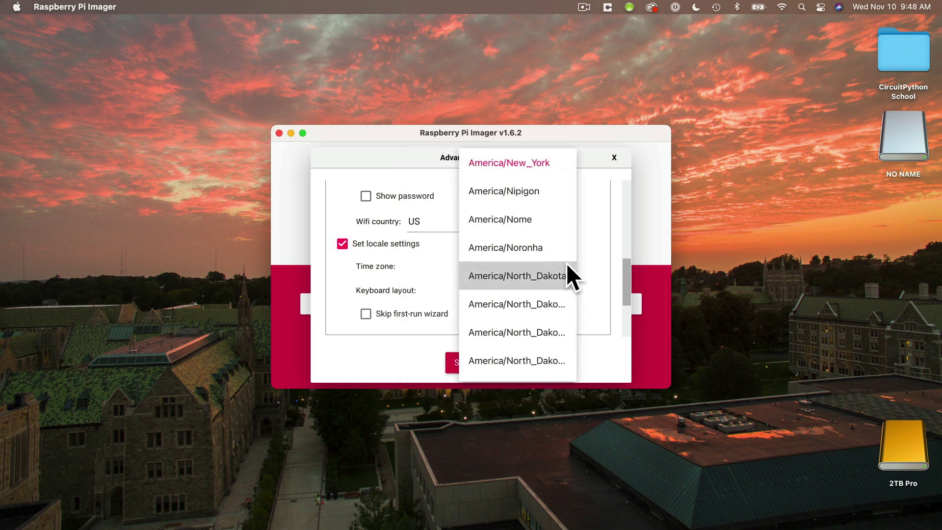
left_click(600, 267)
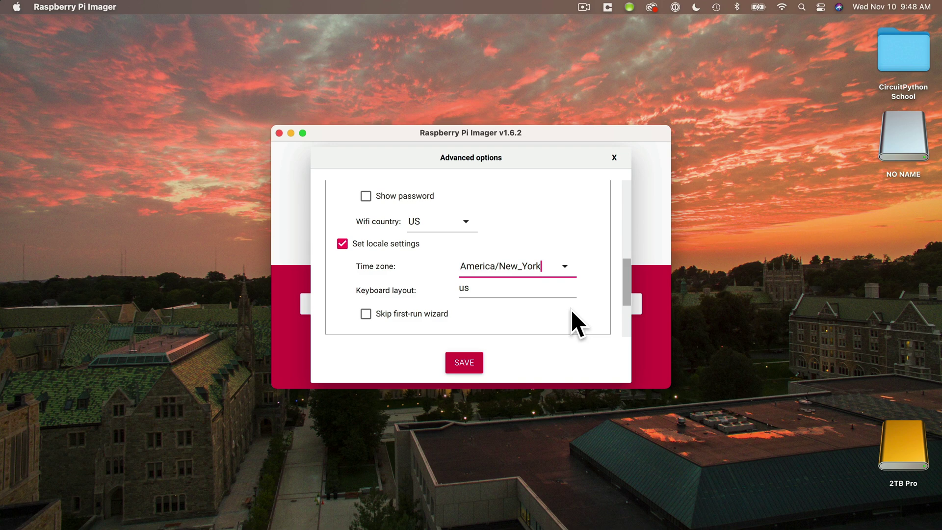
Save the advanced options and write Raspberry Pi OS (32-bit) to the Generic MassStorageClass media, confirming the erase and authorizing with the account password
scroll(571, 310, "down", 5)
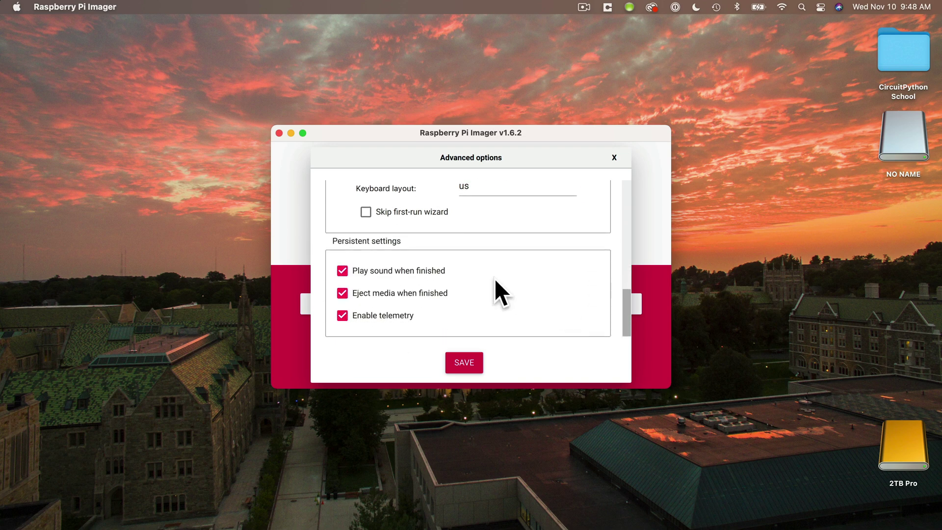
left_click(464, 363)
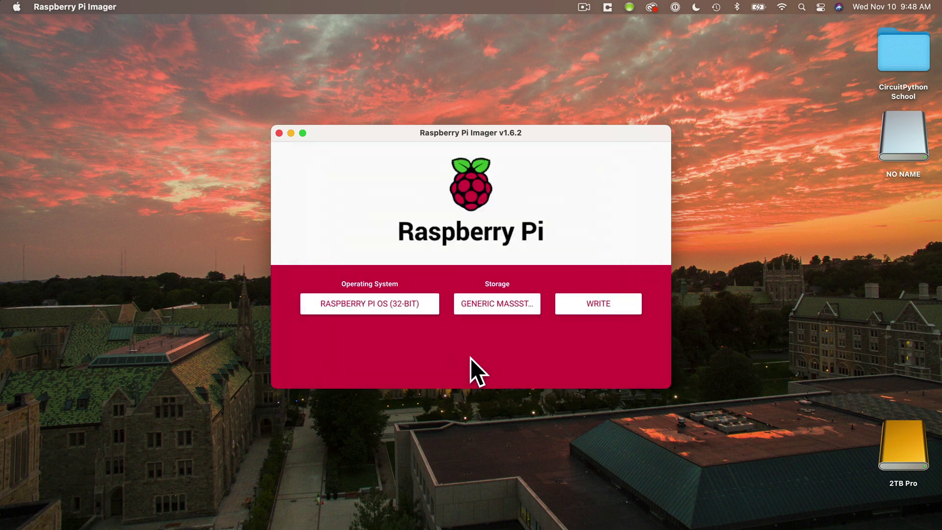
left_click(595, 307)
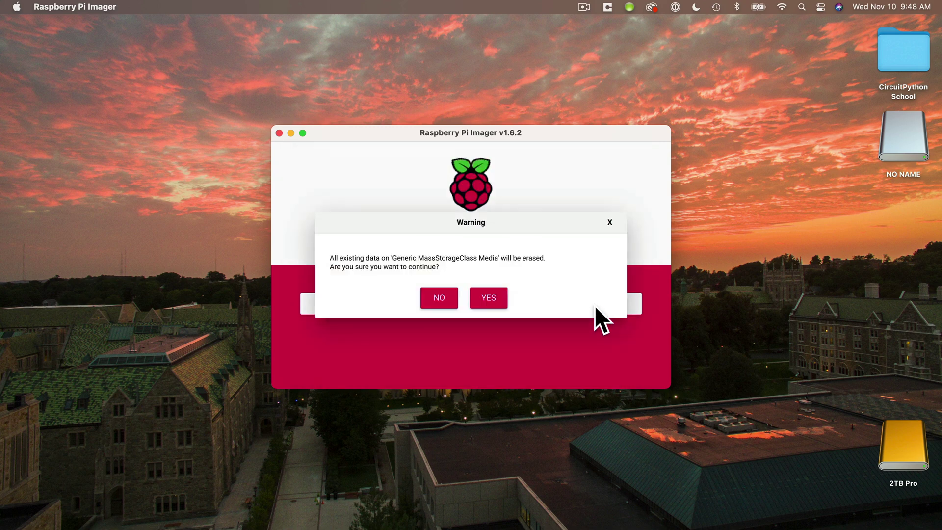
left_click(495, 296)
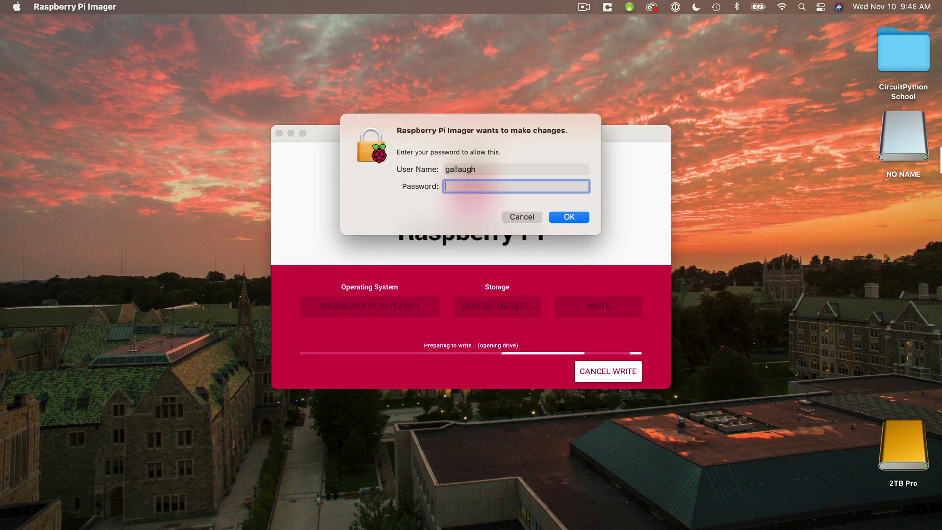
left_click(569, 216)
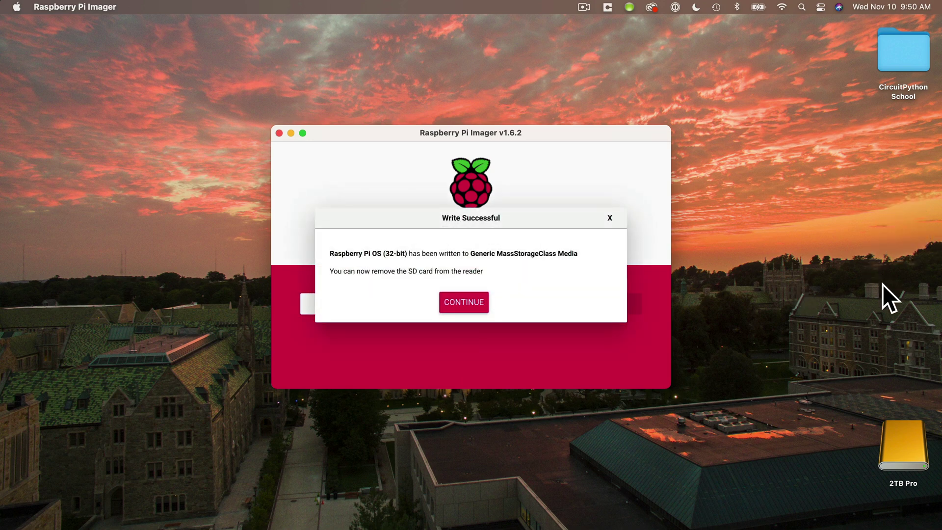
Dismiss the completed write notice and quit Raspberry Pi Imager
key("Return")
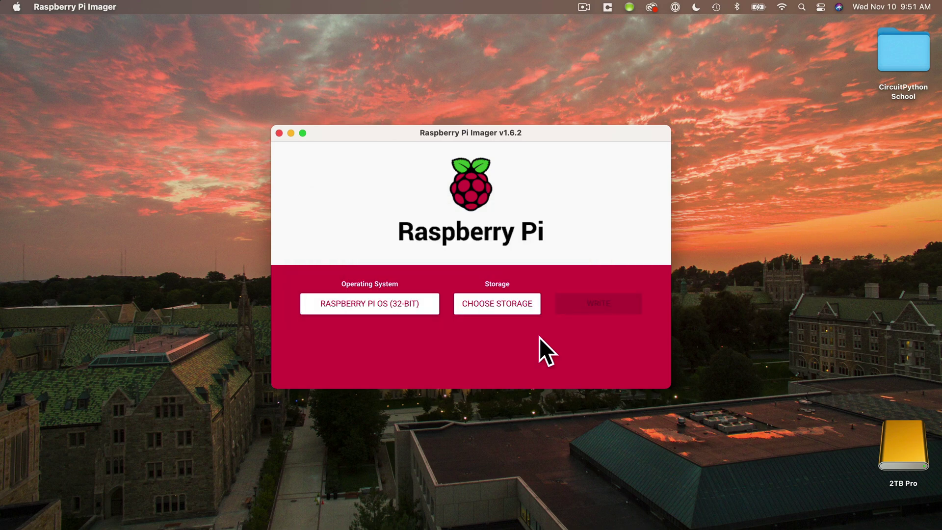
key("super+q")
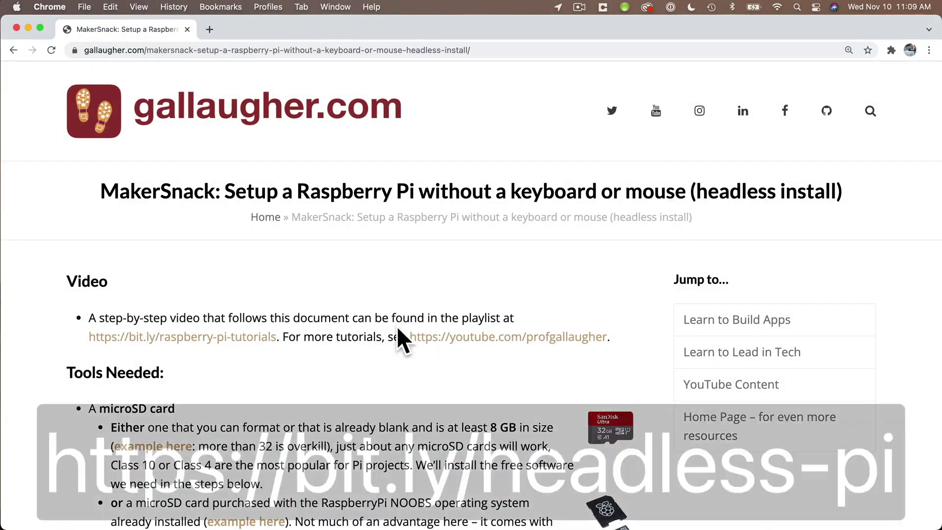
Find Step 6 on generating an ssh key in the headless install guide and launch Terminal
scroll(405, 376, "down", 5)
scroll(404, 376, "down", 20)
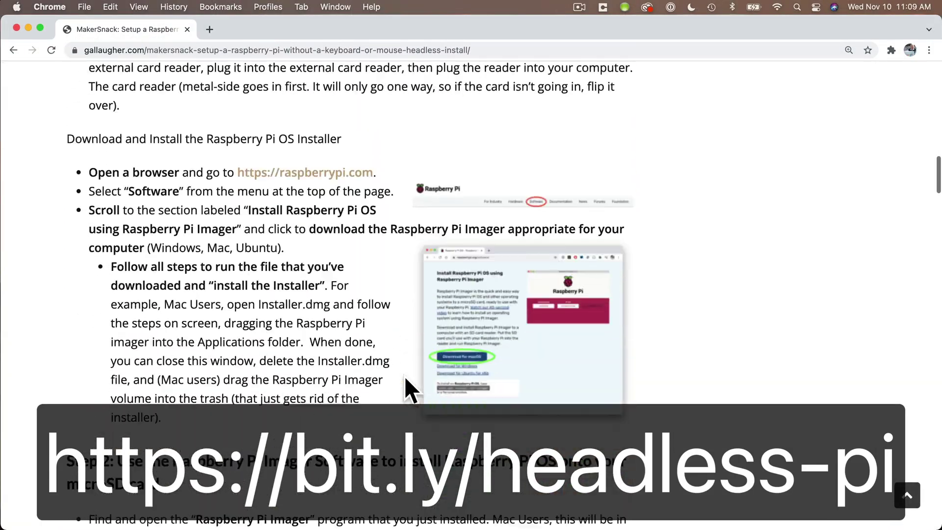
scroll(404, 376, "down", 20)
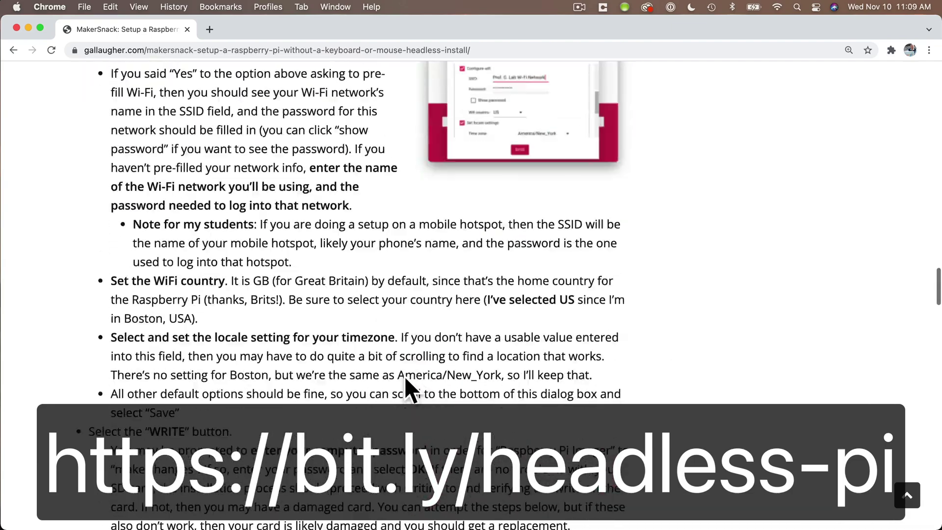
scroll(404, 376, "down", 5)
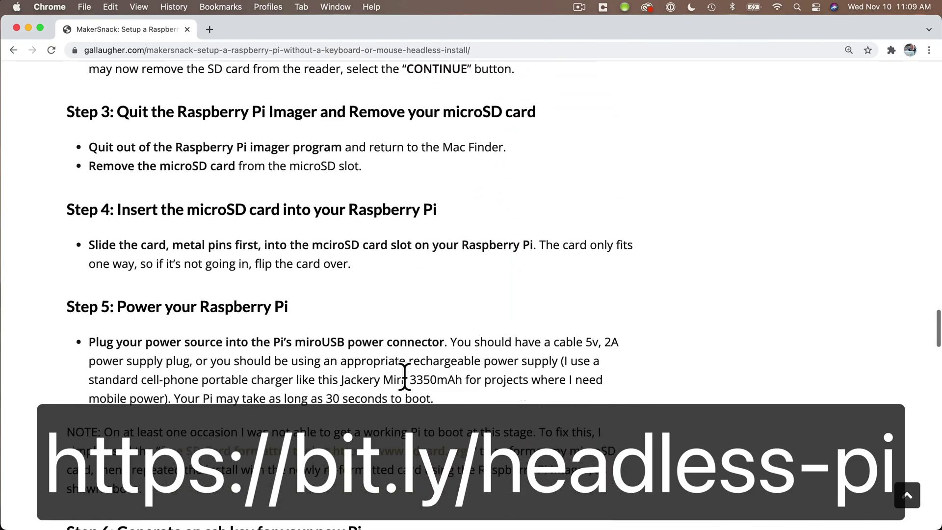
scroll(326, 319, "down", 17)
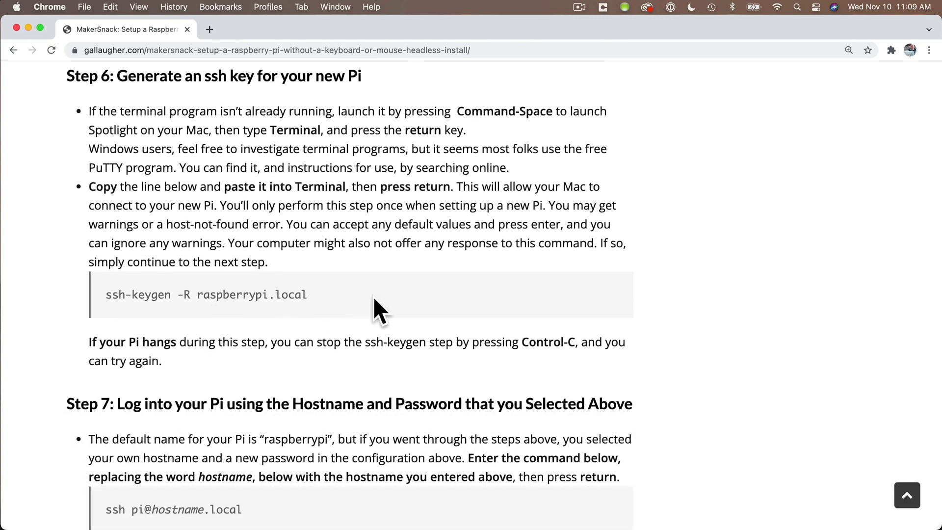
key("super+space")
type("terminal")
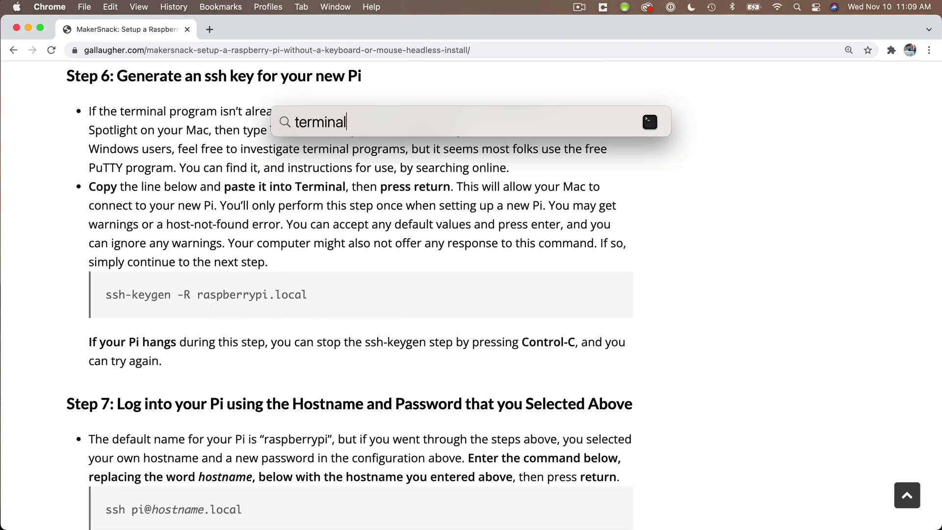
key("Return")
Enlarge the text in the Terminal window by six size increments
key("super+plus")
key("super+plus")
key("super+plus")
key("super+plus")
key("super+plus")
key("super+plus")
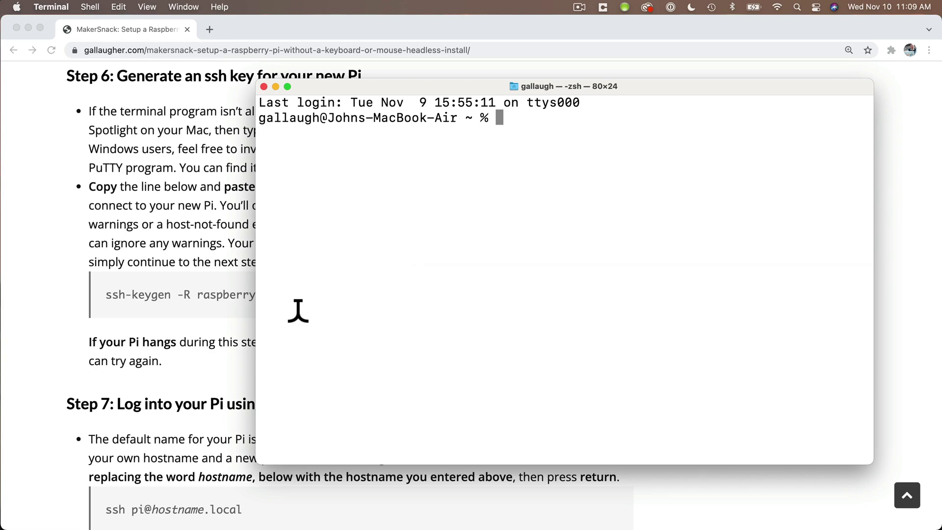
Switch back to Chrome and select the command ssh-keygen -R raspberrypi.local in Step 6 of the guide
left_click(247, 301)
left_click_drag(316, 293, 105, 298)
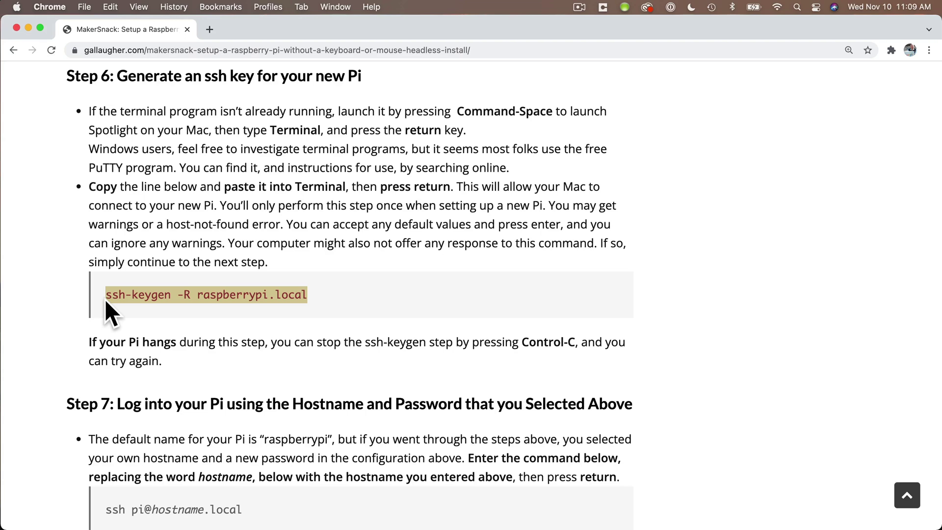